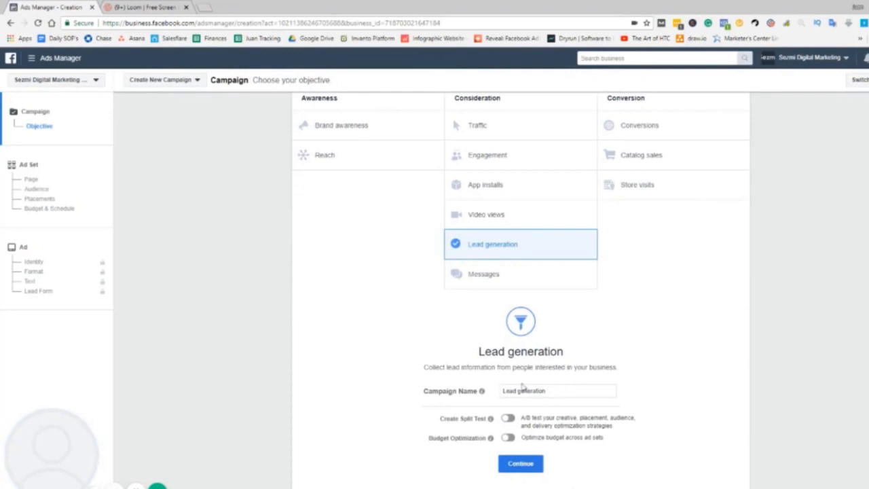
Step: Keep Lead generation as the campaign objective and continue to the ad set setup
scroll(526, 388, up, 3)
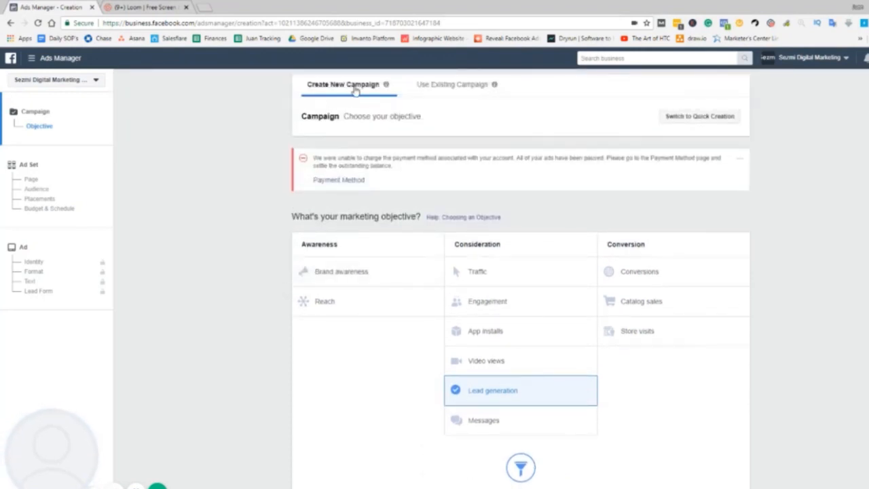
click(31, 60)
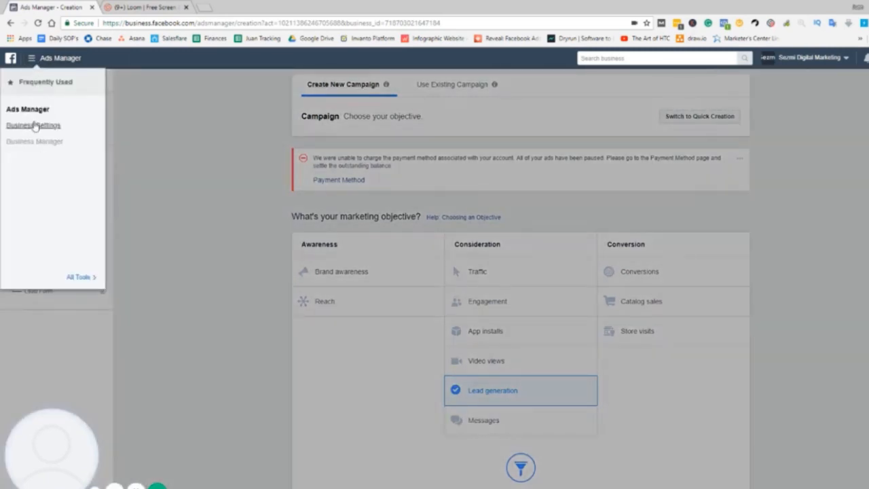
click(182, 145)
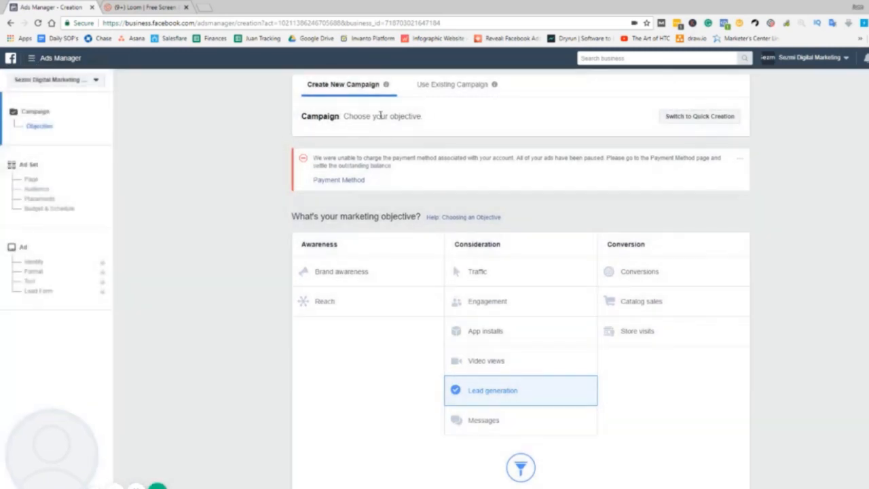
scroll(438, 292, down, 3)
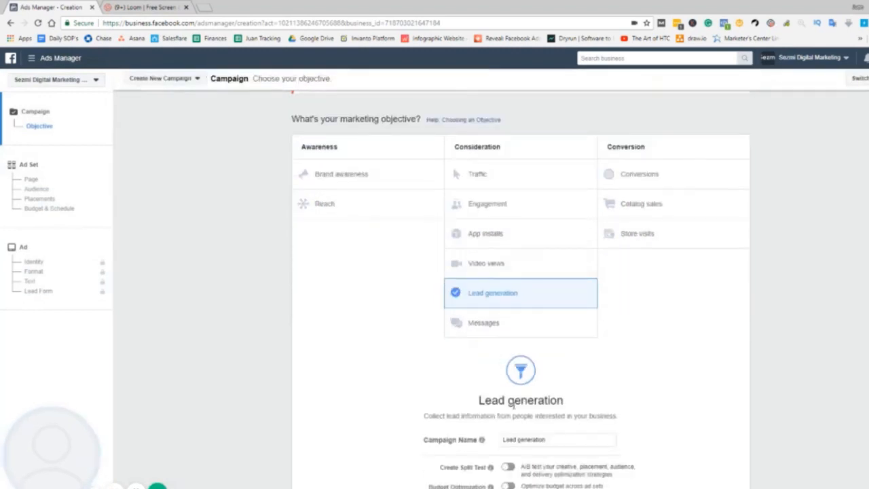
click(534, 422)
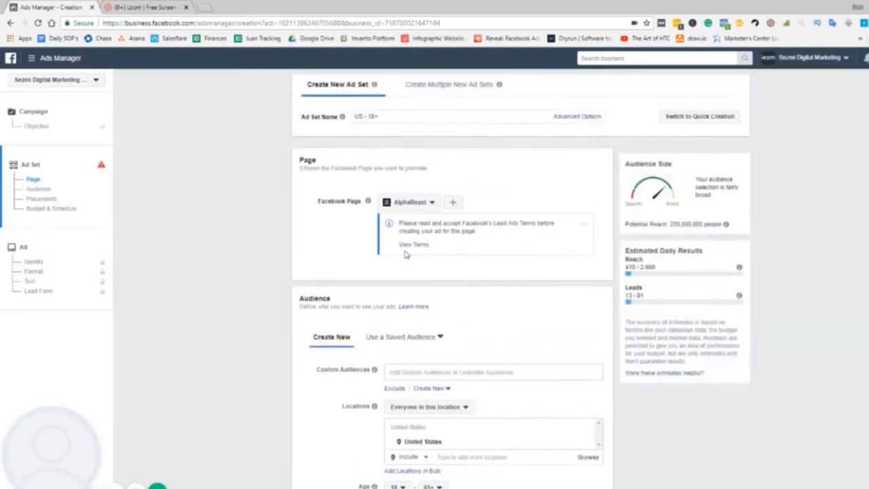
Step: Review the ad set's audience targeting, placements and budget sections
scroll(345, 175, down, 3)
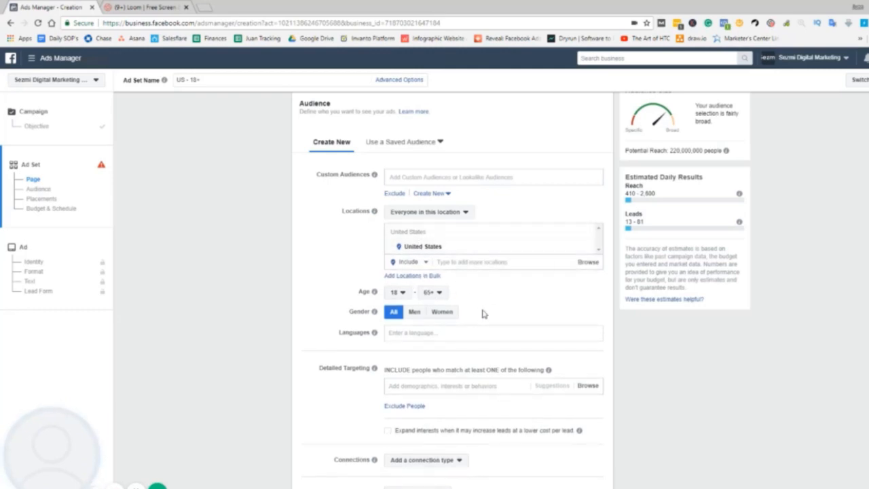
scroll(483, 313, down, 1)
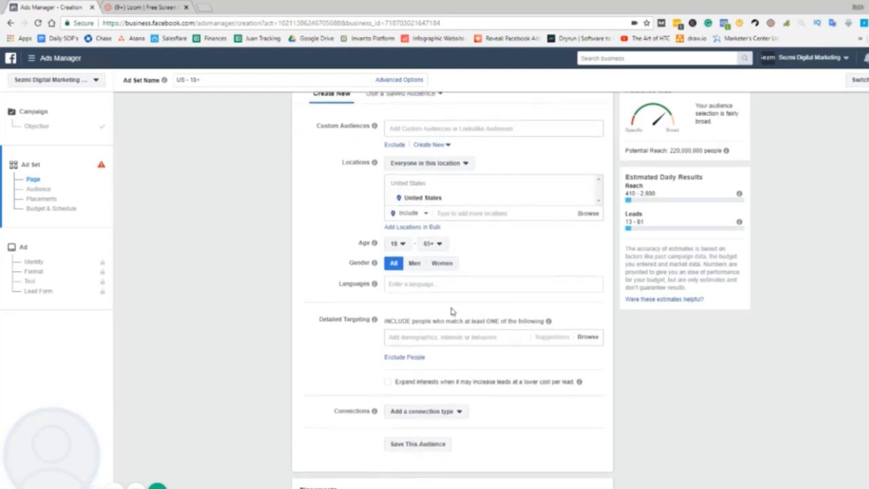
scroll(502, 306, down, 2)
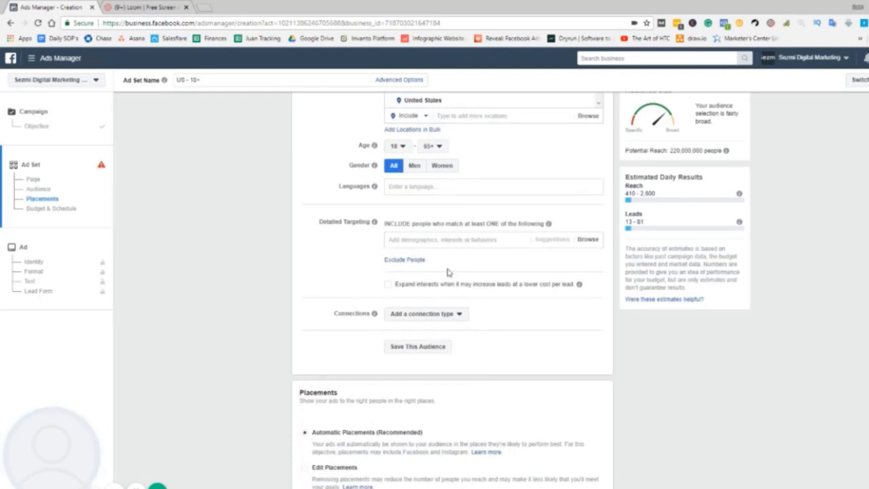
scroll(447, 271, down, 2)
scroll(448, 270, up, 1)
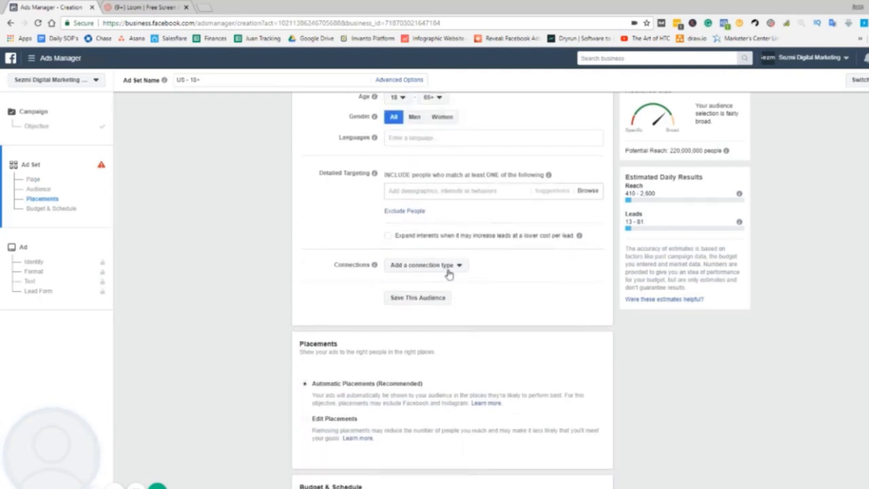
scroll(449, 272, up, 1)
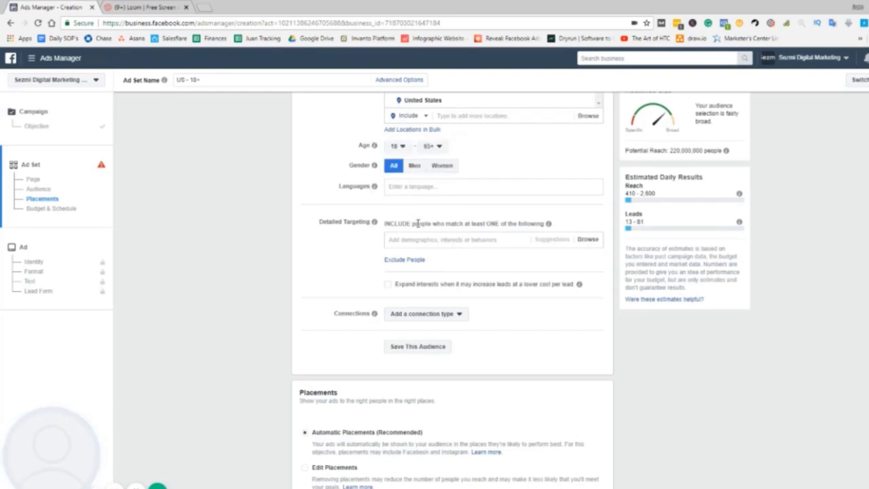
scroll(435, 237, down, 2)
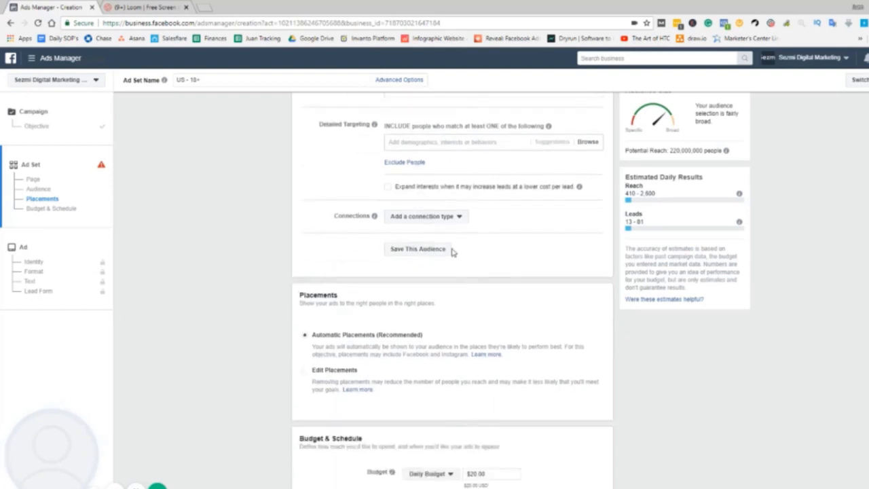
scroll(454, 265, down, 2)
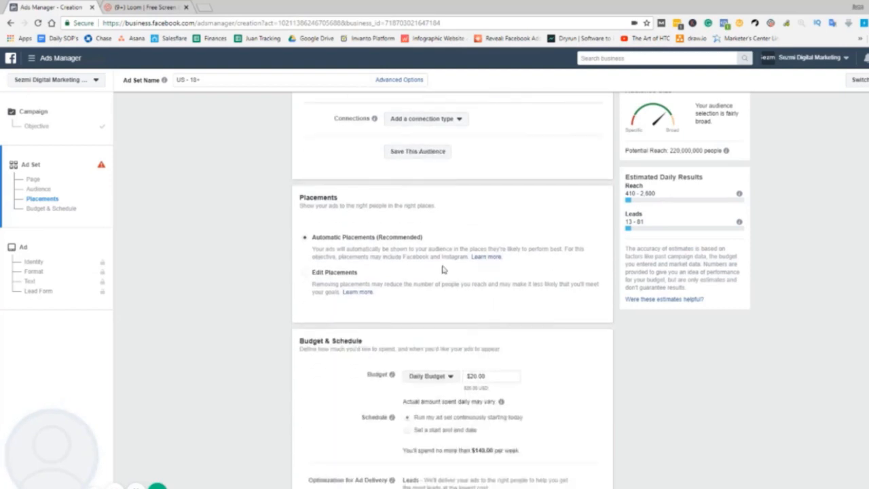
Step: Switch to edited placements and exclude Instagram and Facebook Instant Articles, leaving only Facebook Feeds
click(304, 276)
scroll(417, 278, down, 3)
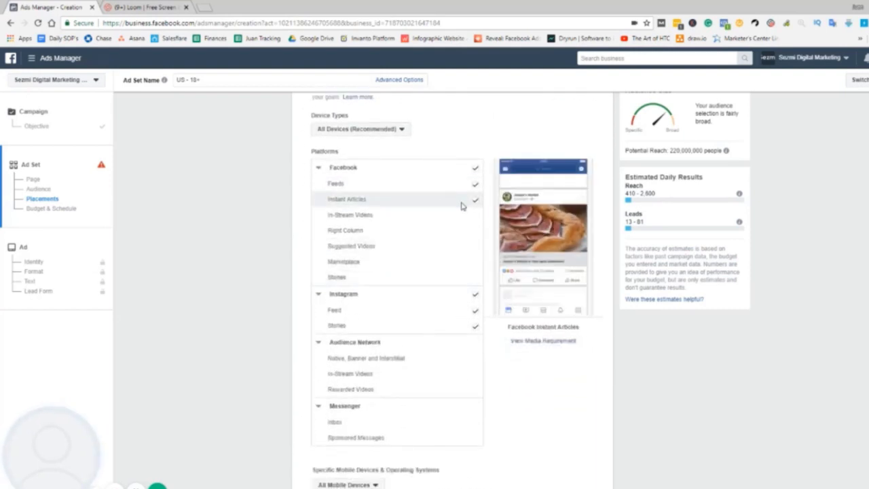
click(474, 297)
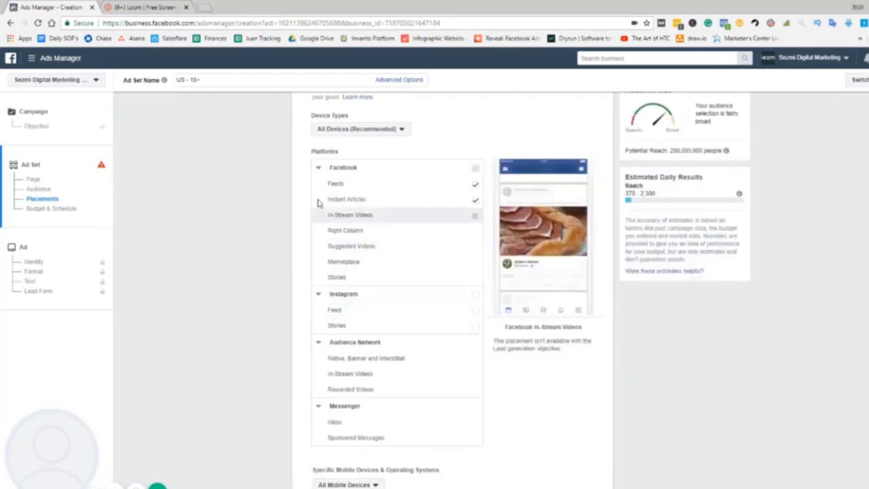
click(475, 199)
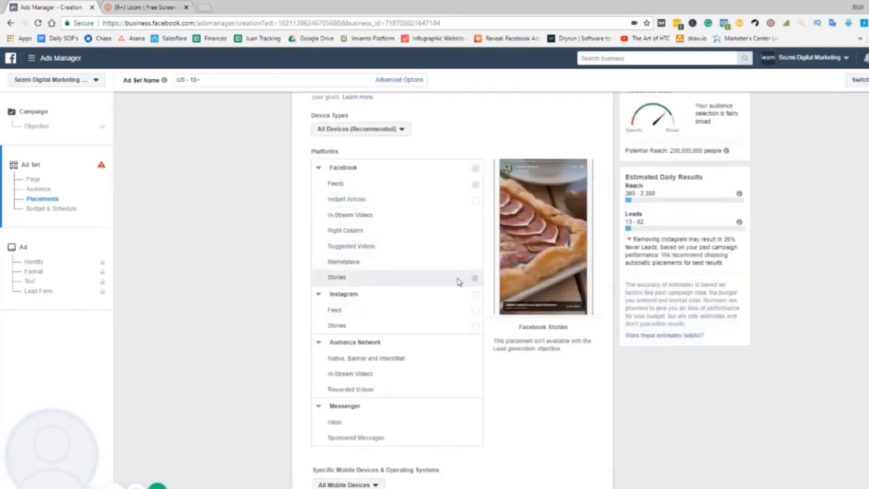
scroll(457, 281, down, 3)
scroll(381, 244, up, 5)
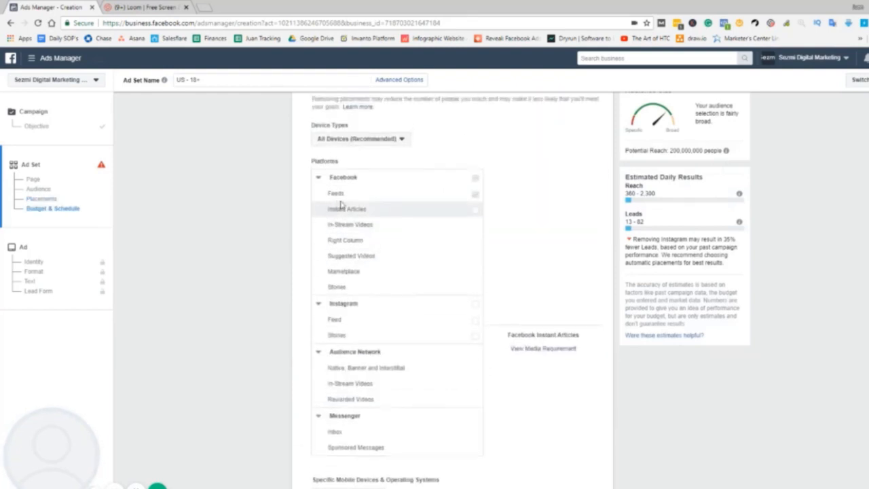
Step: Set the ad set's daily budget to $10.00
scroll(364, 162, down, 8)
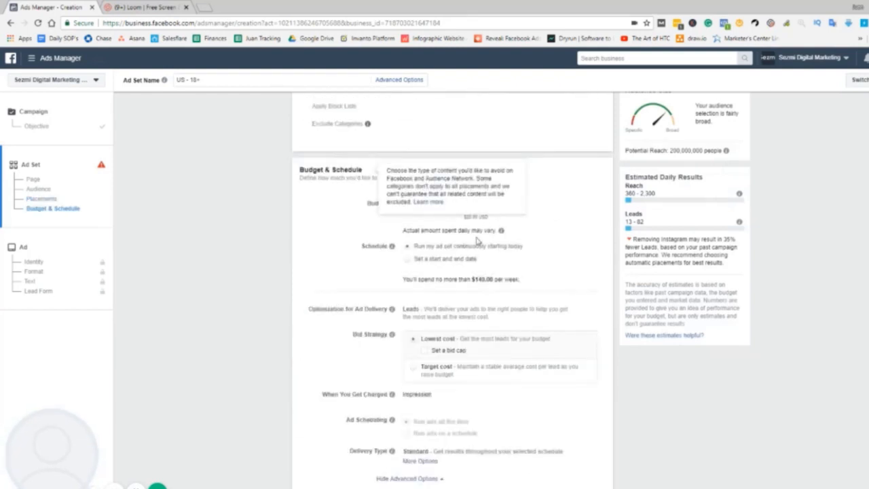
click(472, 204)
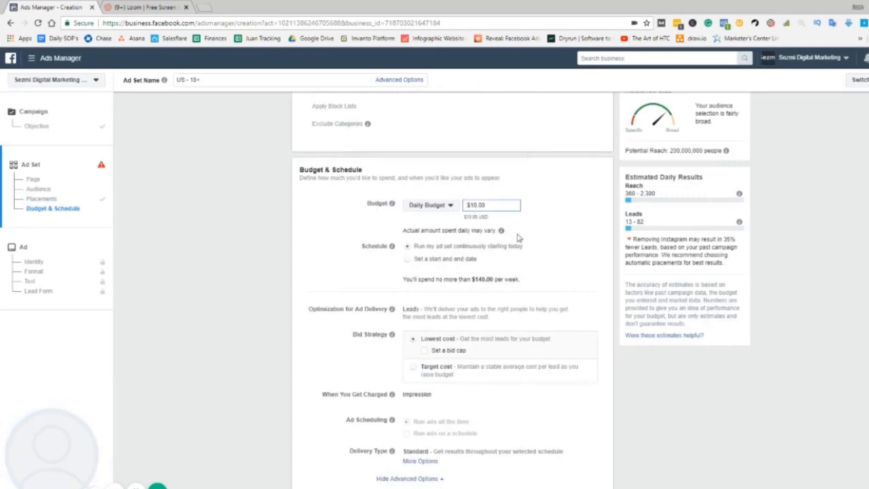
click(524, 231)
scroll(568, 276, down, 1)
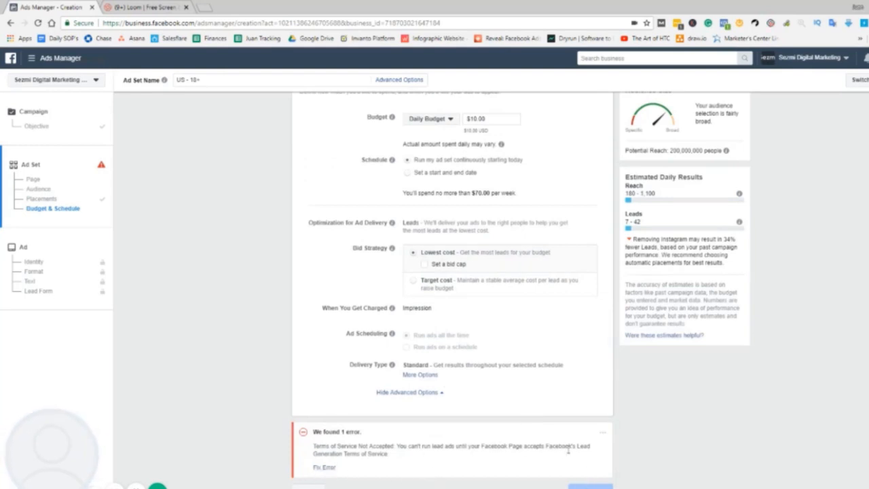
Step: Change the ad set's Facebook Page to Sezmi Digital Marketing and continue to the ad setup
scroll(393, 405, up, 15)
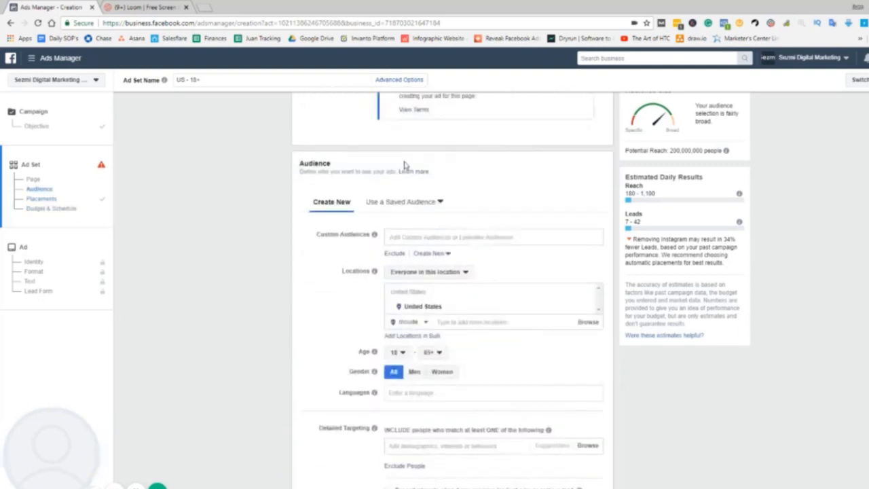
scroll(403, 170, up, 1)
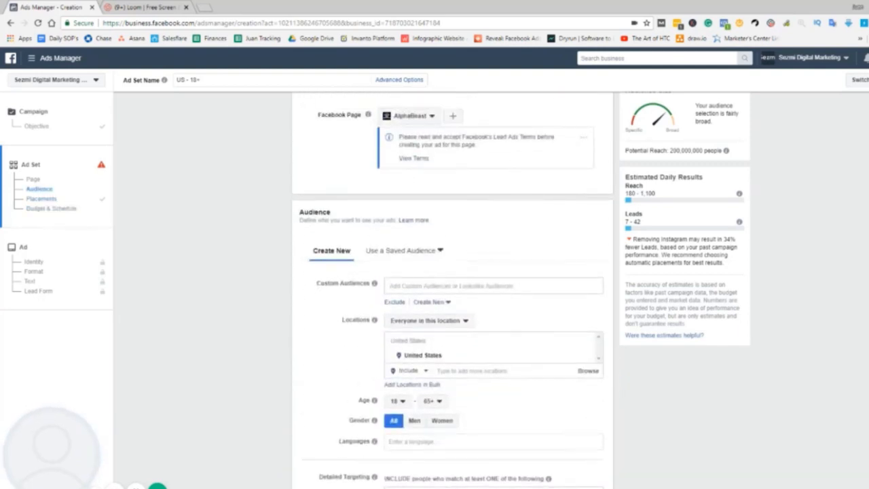
scroll(359, 353, down, 8)
scroll(347, 362, down, 8)
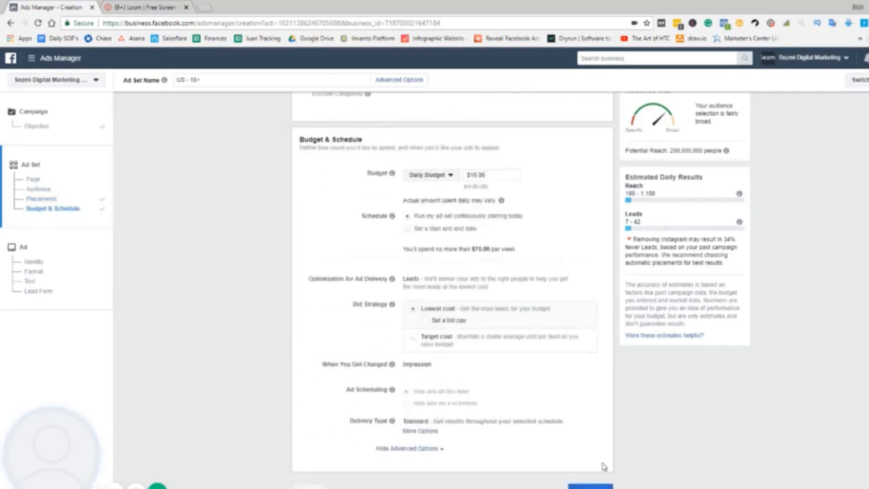
scroll(602, 466, up, 15)
scroll(573, 436, down, 7)
scroll(551, 426, down, 10)
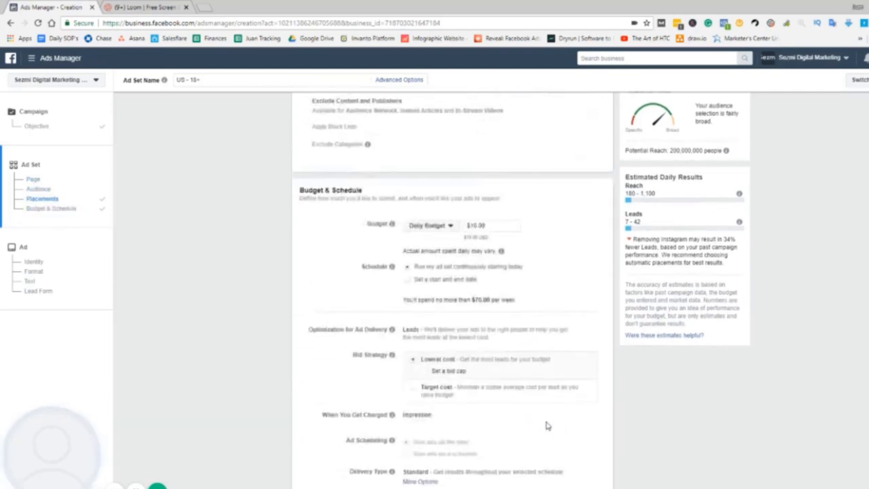
click(582, 480)
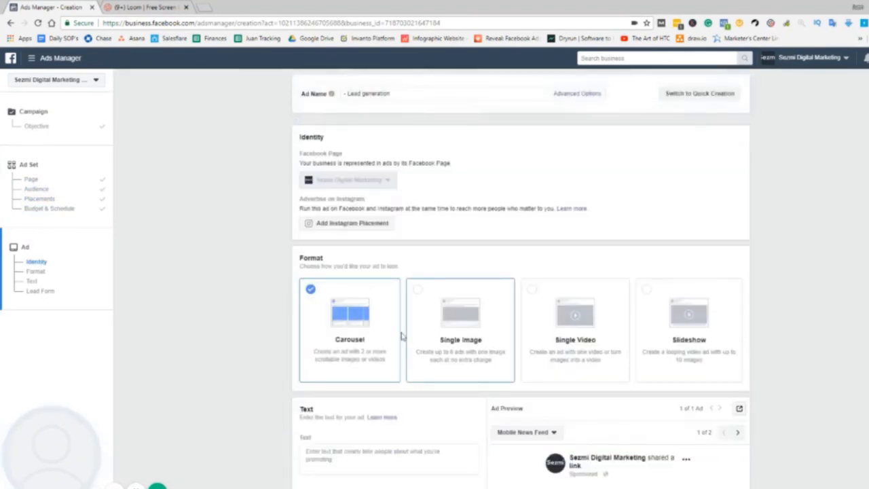
Step: Choose Single Image as the ad format
scroll(403, 335, down, 3)
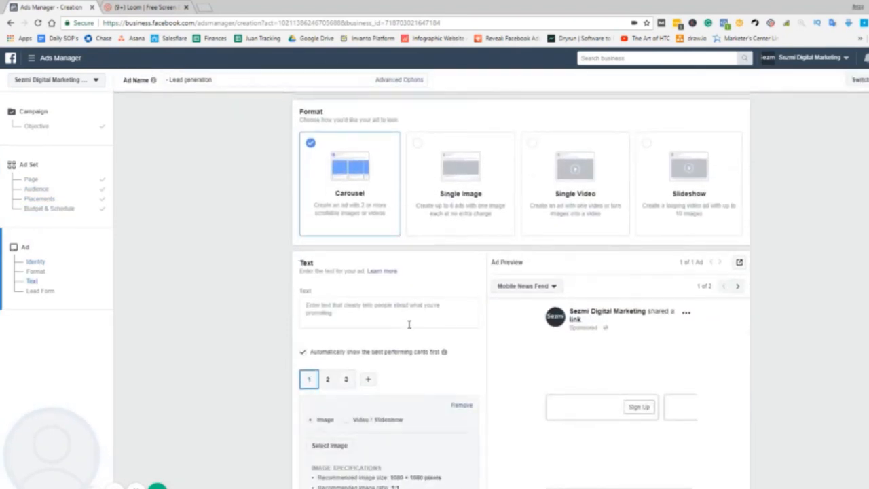
click(435, 195)
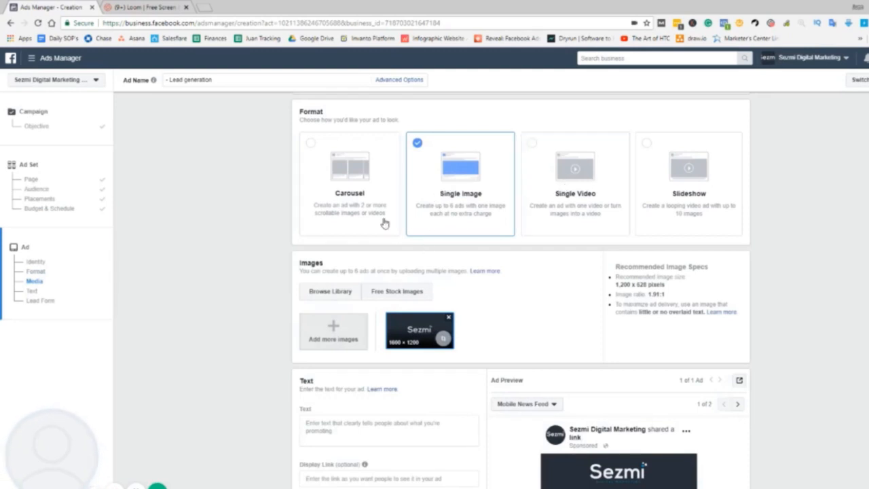
scroll(285, 361, up, 3)
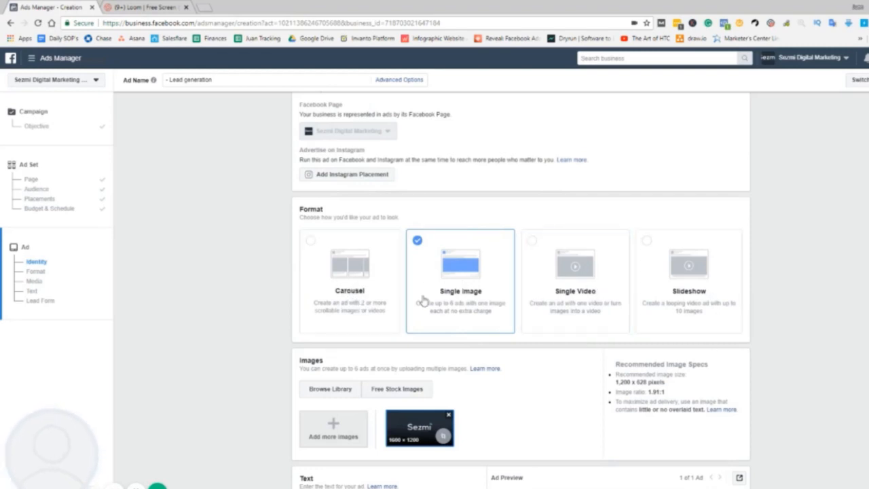
scroll(417, 301, up, 1)
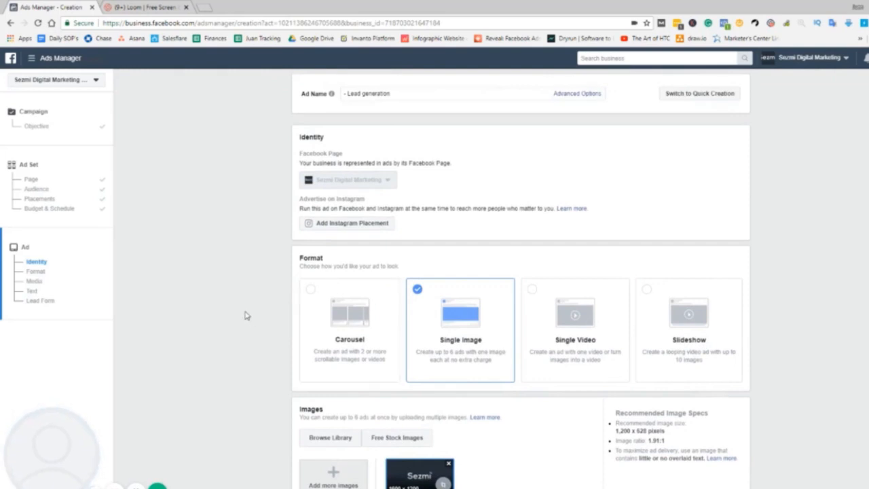
Step: Check the ad's sections through the lead form, and enter "Here is the first ad" as the ad text
scroll(245, 315, down, 2)
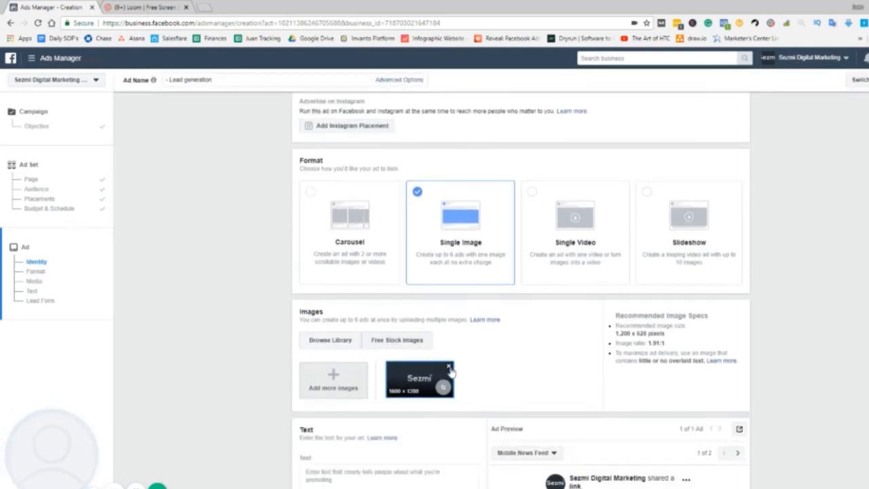
scroll(428, 373, down, 6)
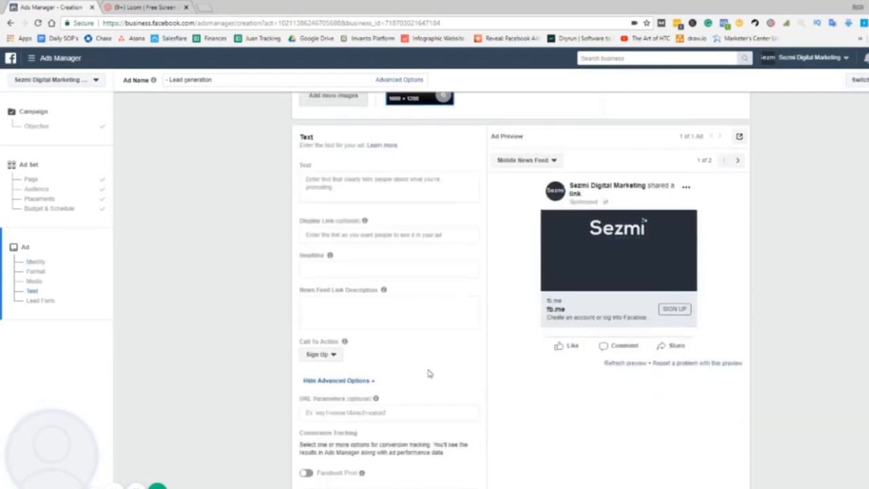
scroll(442, 377, down, 8)
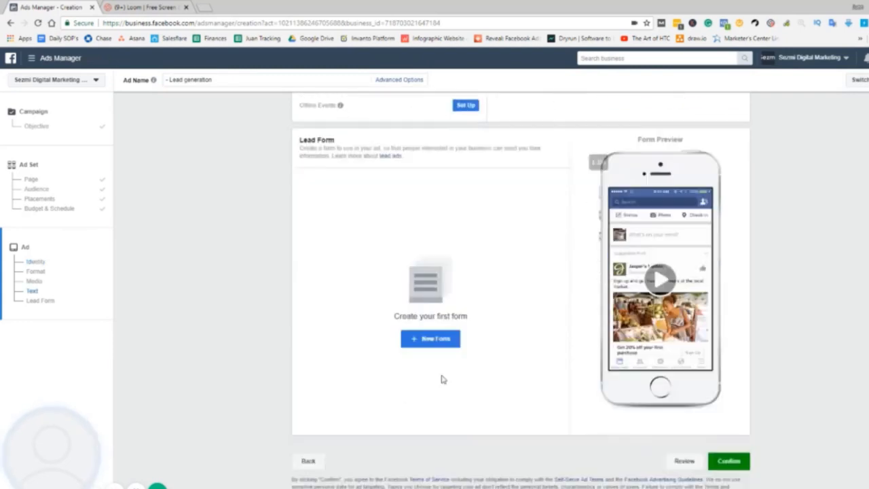
scroll(440, 370, up, 2)
scroll(439, 363, up, 10)
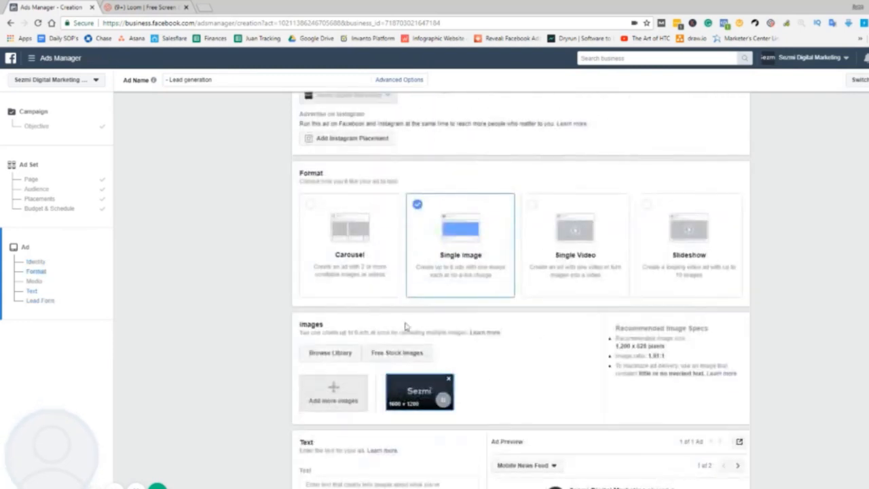
scroll(459, 352, down, 3)
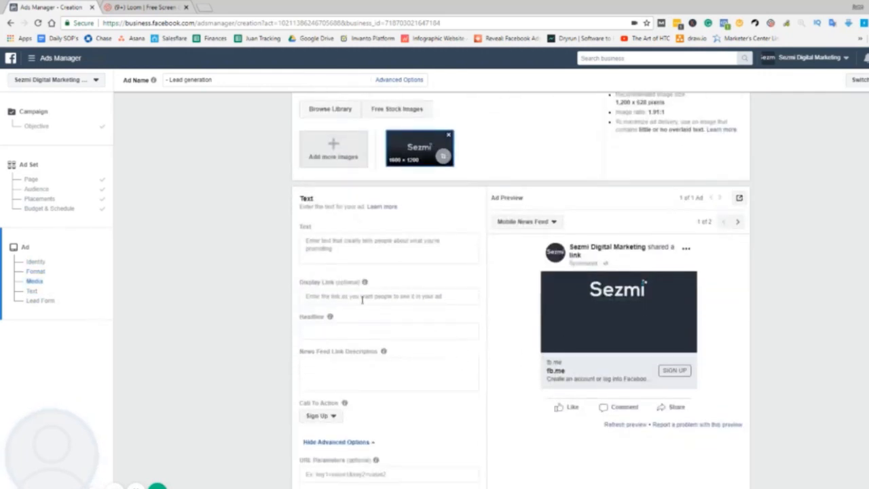
click(385, 251)
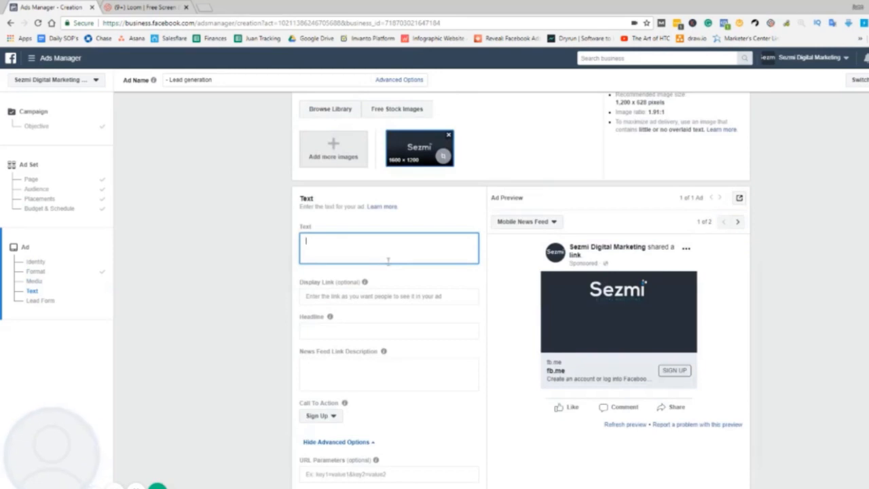
text(test)
text(ere is the this ad)
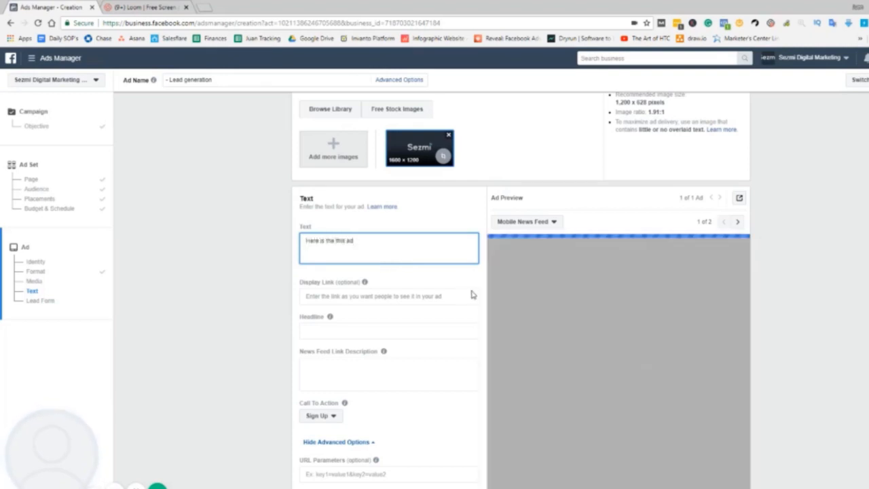
Step: Switch the ad preview to Desktop News Feed and review the ad from its format and image through the lead form
click(546, 222)
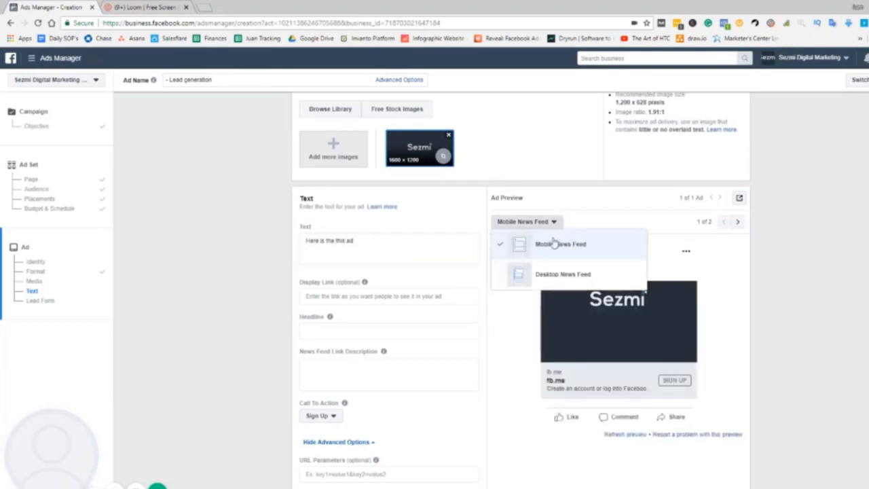
click(550, 273)
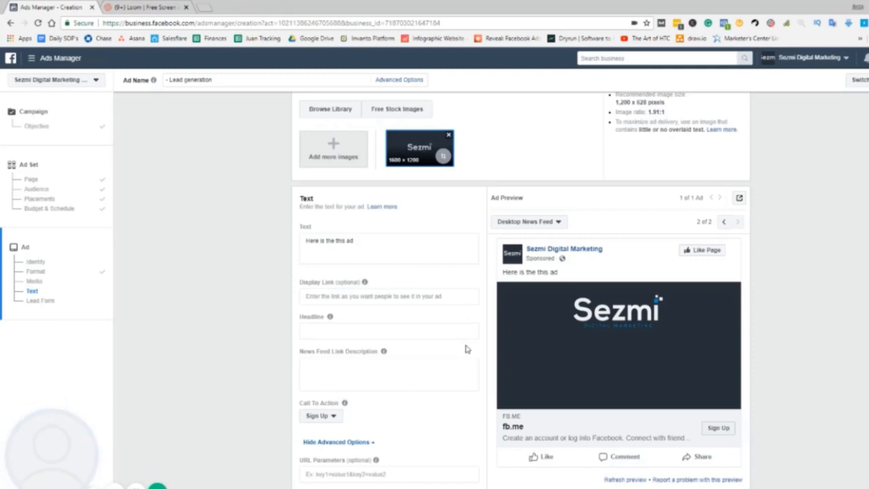
scroll(466, 349, down, 1)
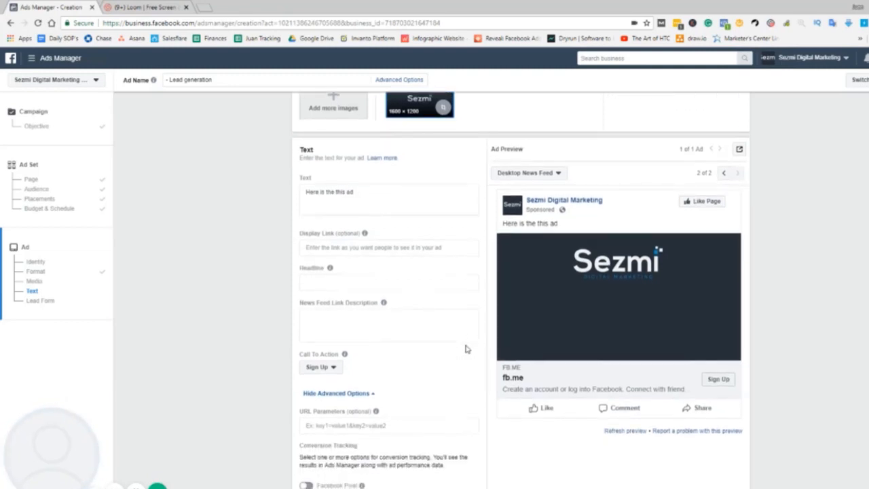
scroll(466, 349, down, 5)
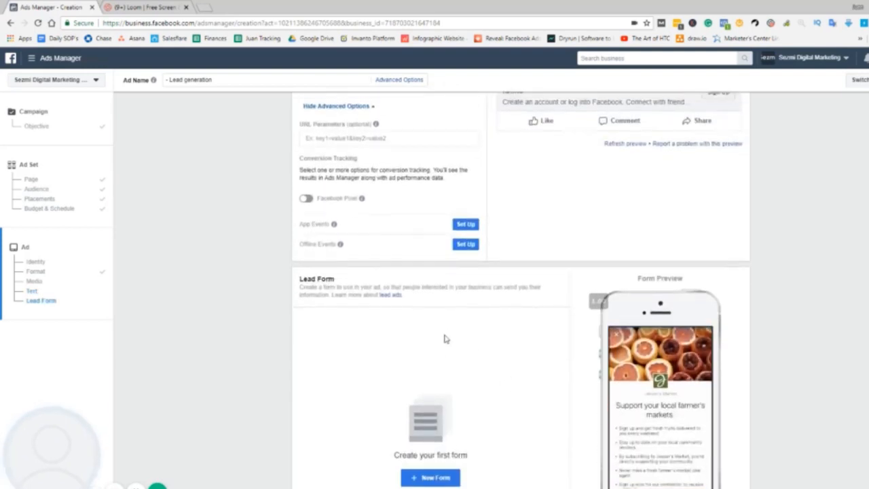
scroll(445, 338, up, 4)
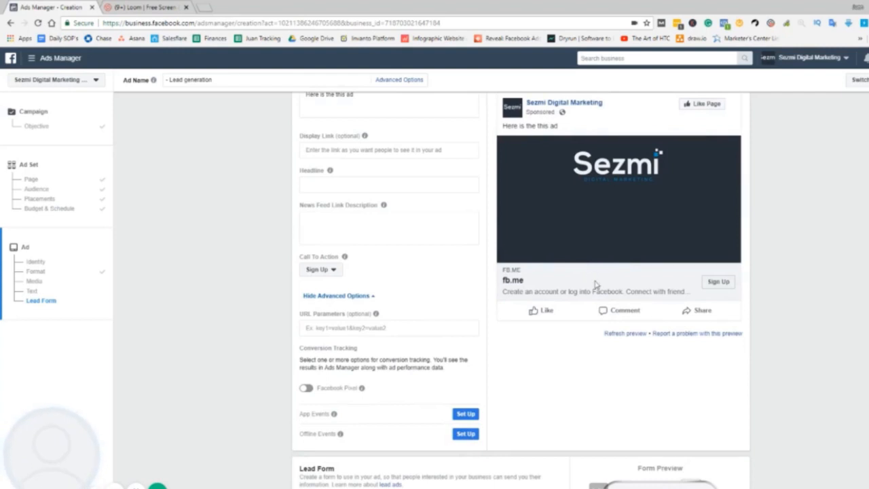
scroll(600, 436, up, 5)
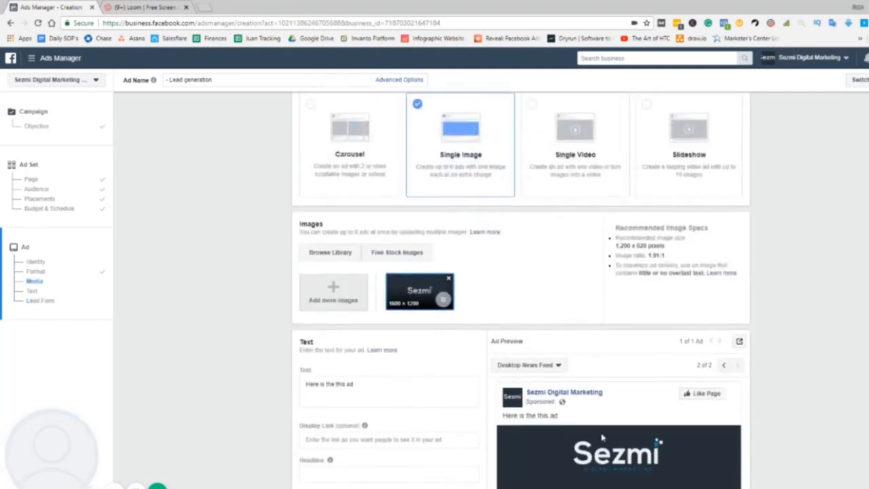
scroll(601, 438, down, 10)
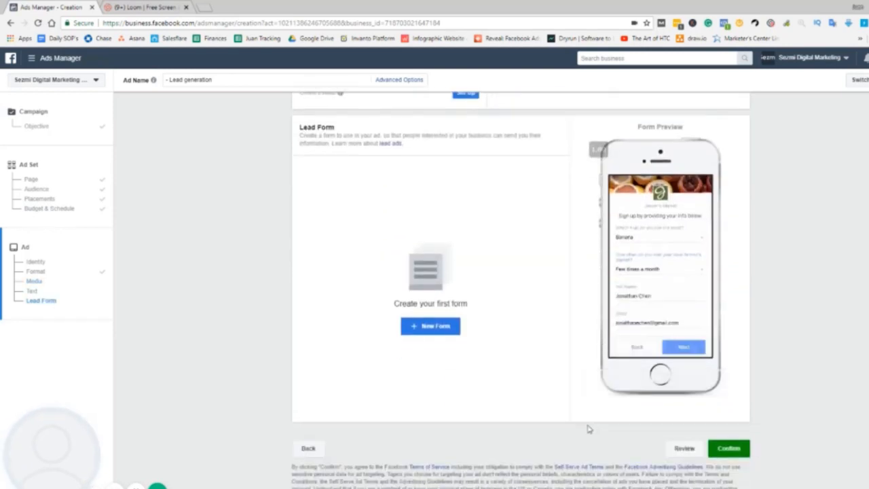
click(427, 326)
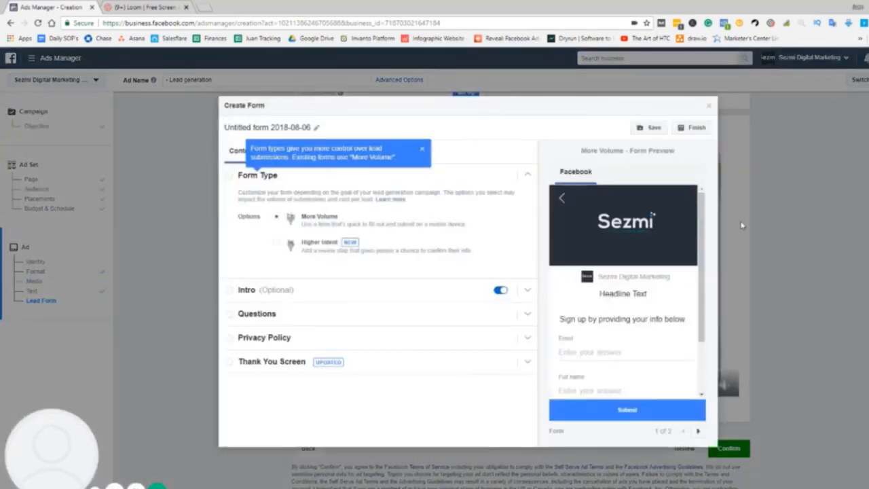
click(710, 109)
click(570, 228)
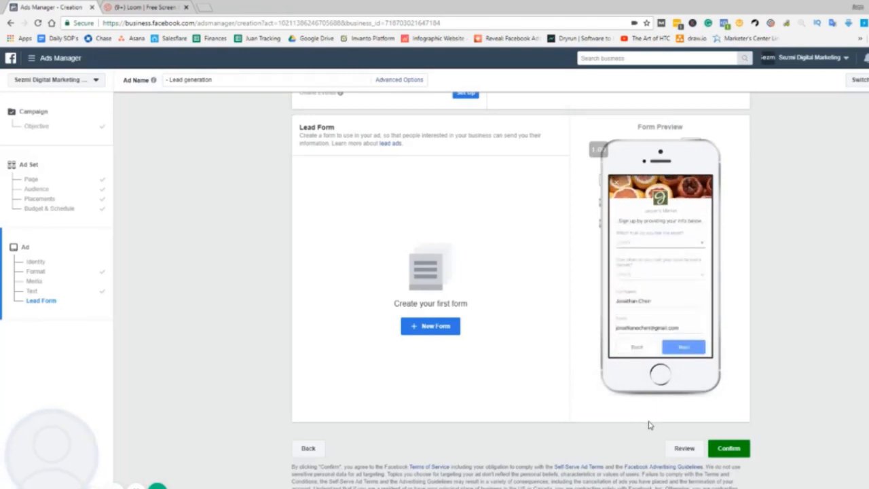
Step: Create a new lead form and enter "Headline Goes" as its intro headline
click(437, 332)
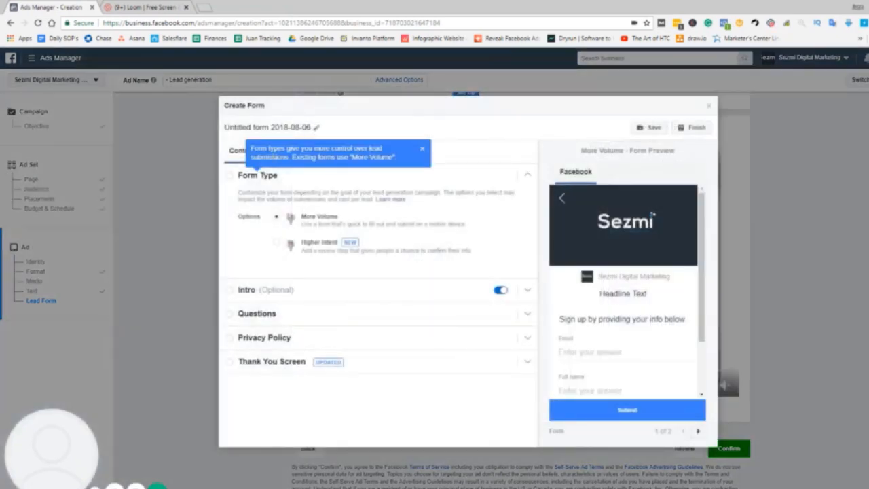
click(422, 148)
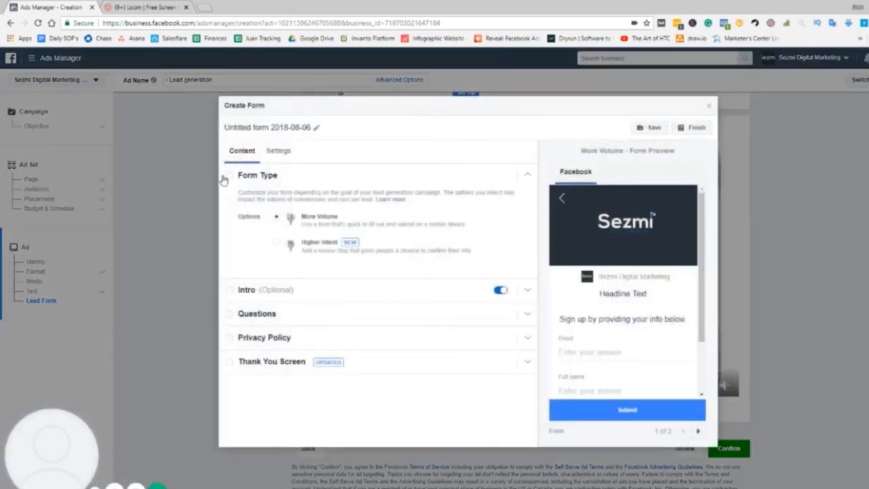
click(232, 292)
click(388, 222)
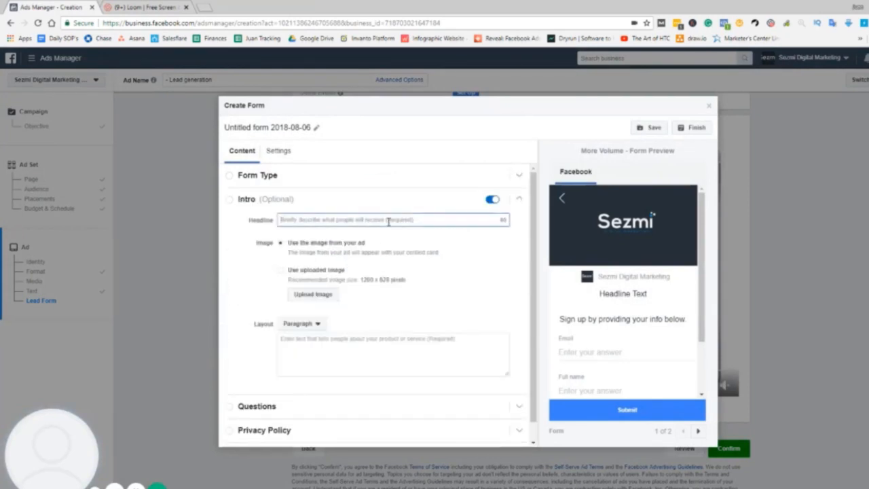
text(Headline )
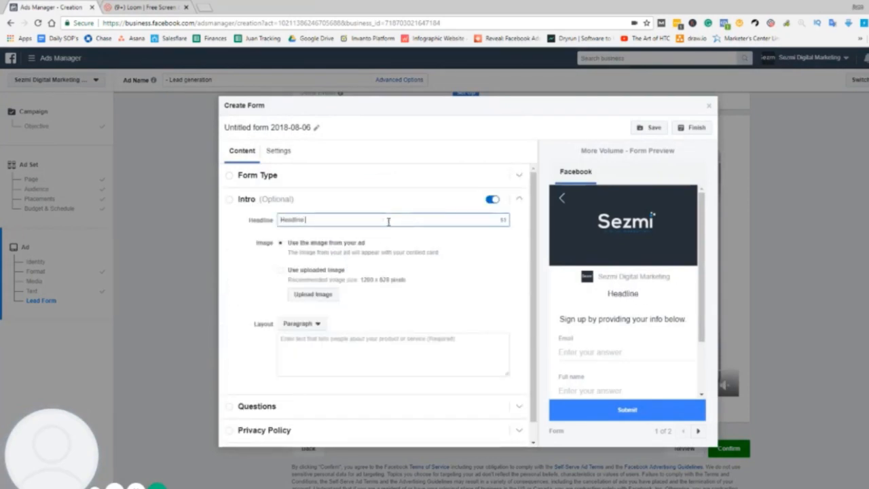
text(Goes)
Step: Enter "This is what this is going to give you." as the intro's paragraph text
click(314, 342)
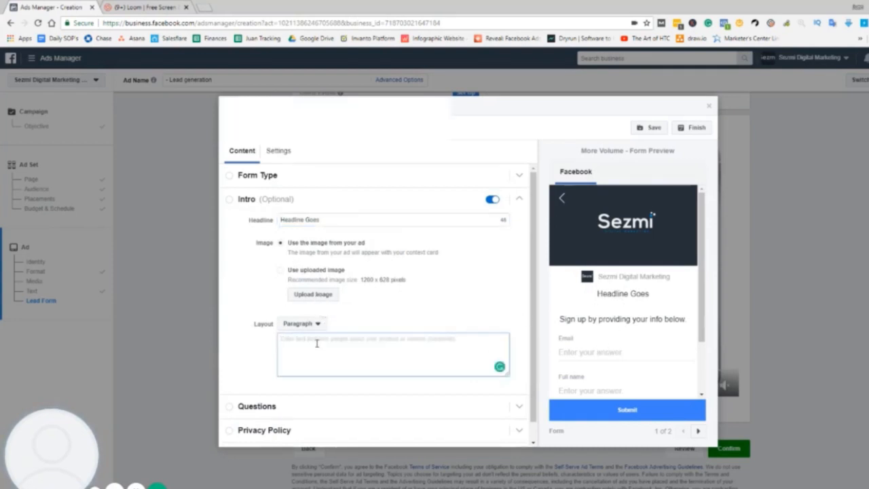
text(This is what this a)
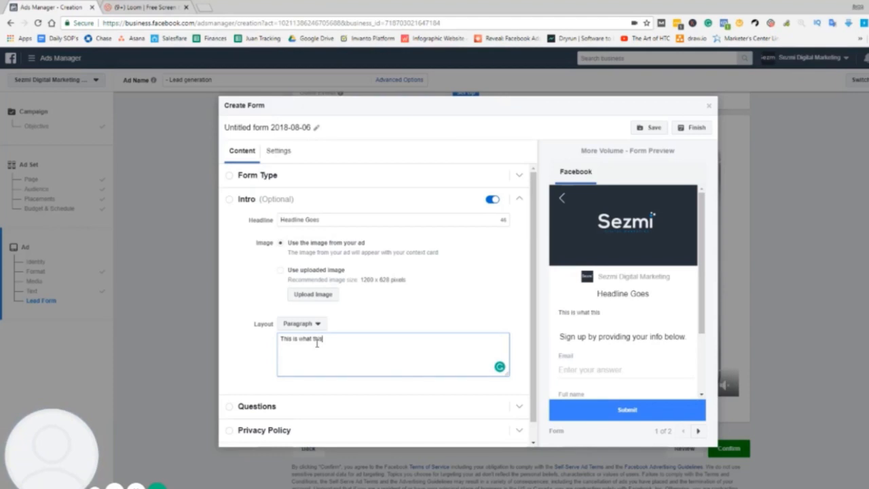
text(going to give you)
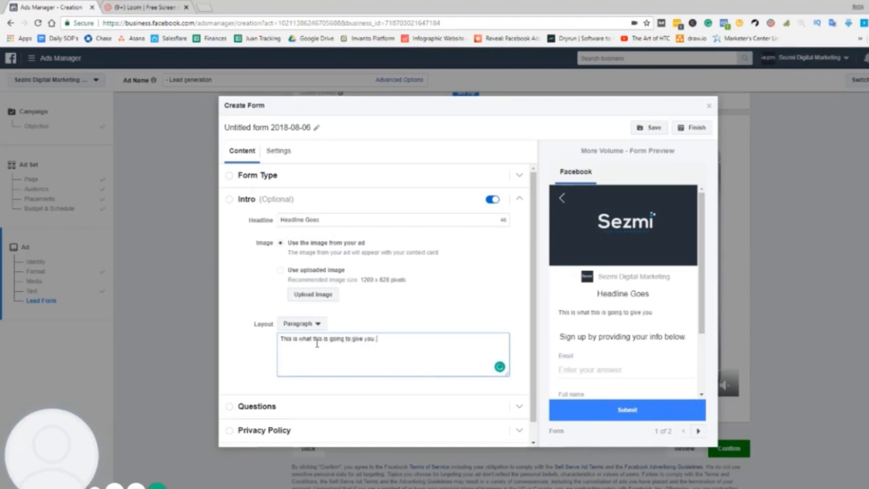
text(.)
Step: Set the form's questions to ask for first name, phone number and email, leaving out full name
scroll(362, 337, down, 1)
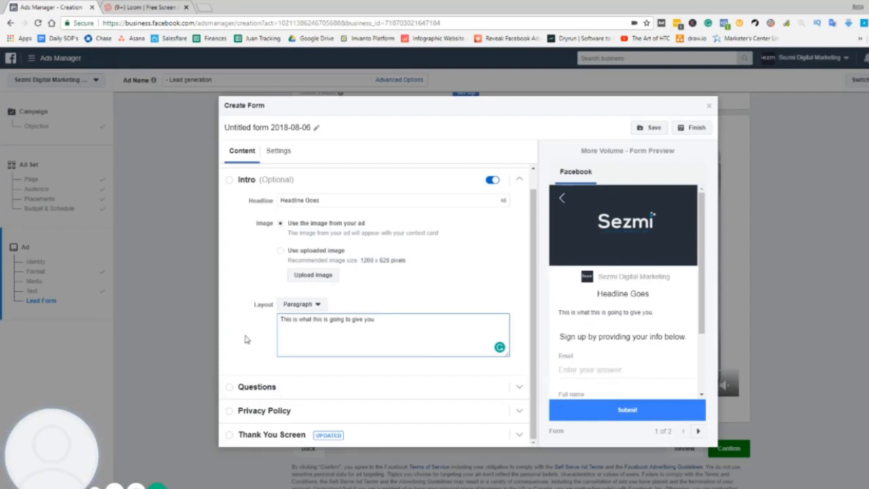
click(230, 392)
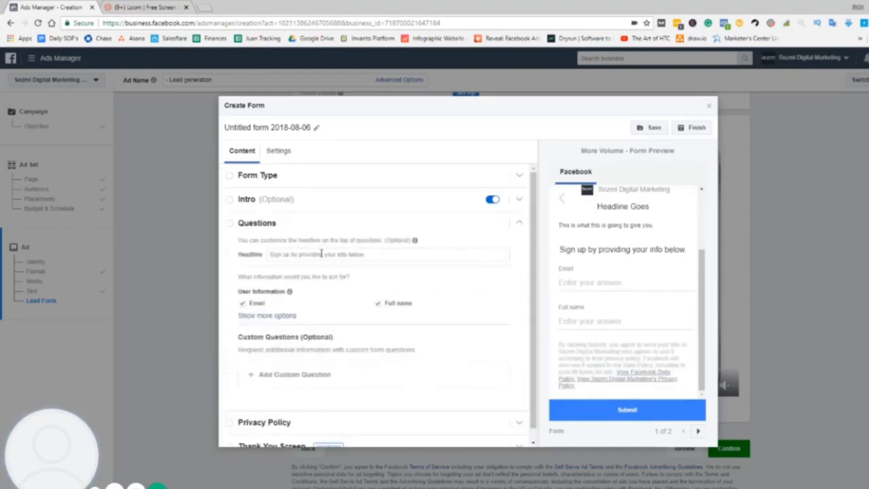
click(274, 316)
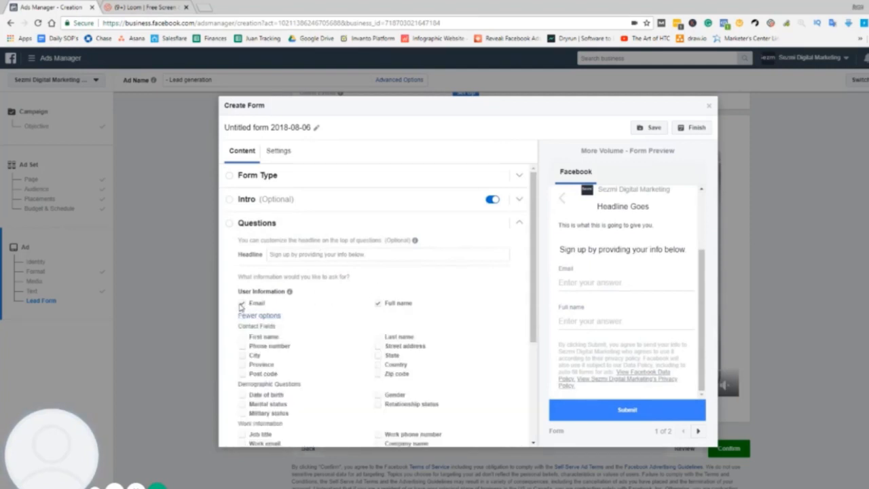
click(243, 304)
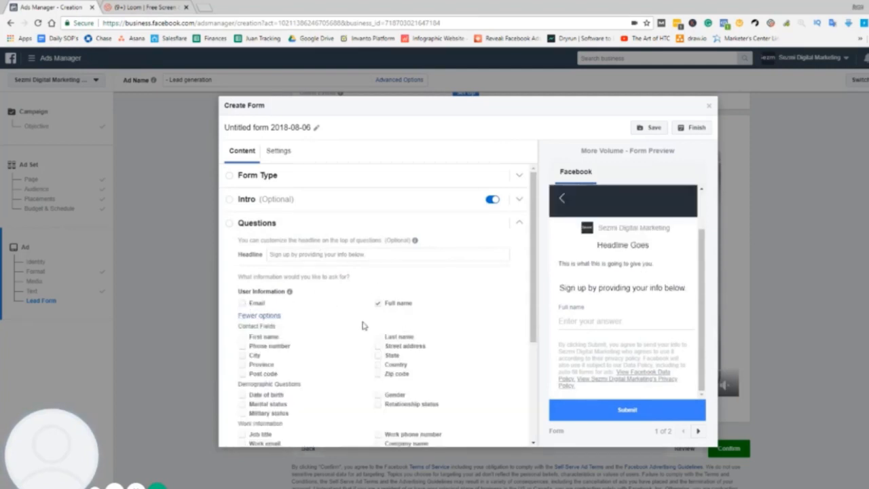
click(243, 304)
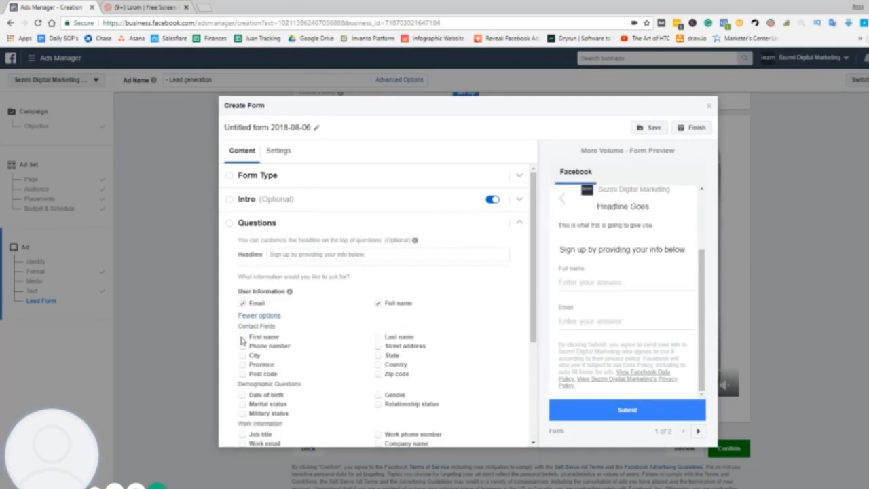
click(379, 306)
click(244, 304)
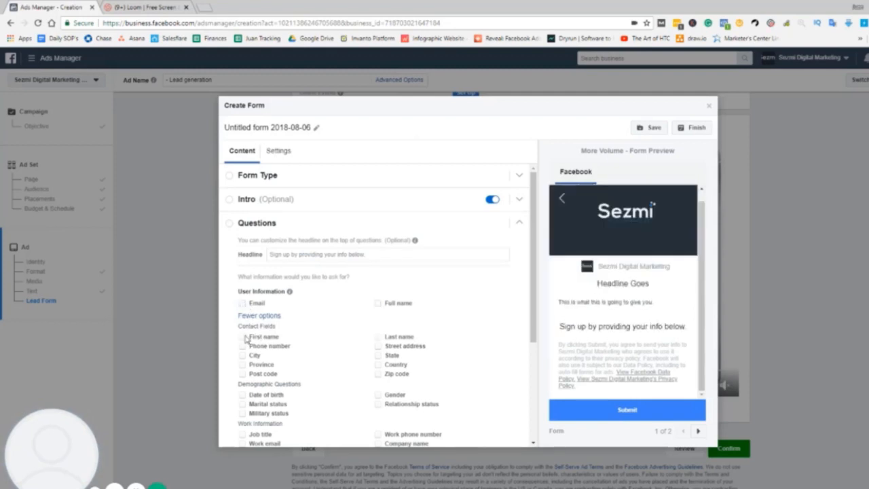
click(244, 338)
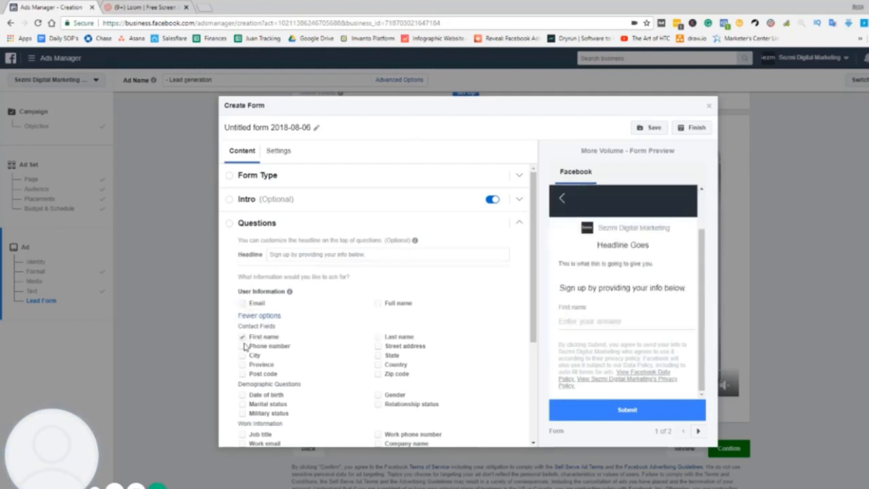
click(243, 346)
click(242, 303)
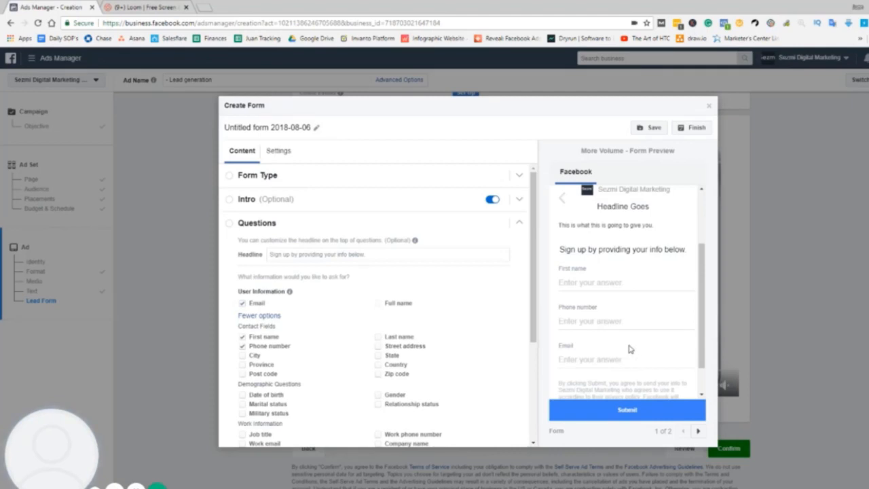
Step: Rename the lead form as "Roofing Lead ad"
click(318, 129)
drag(301, 127, 297, 127)
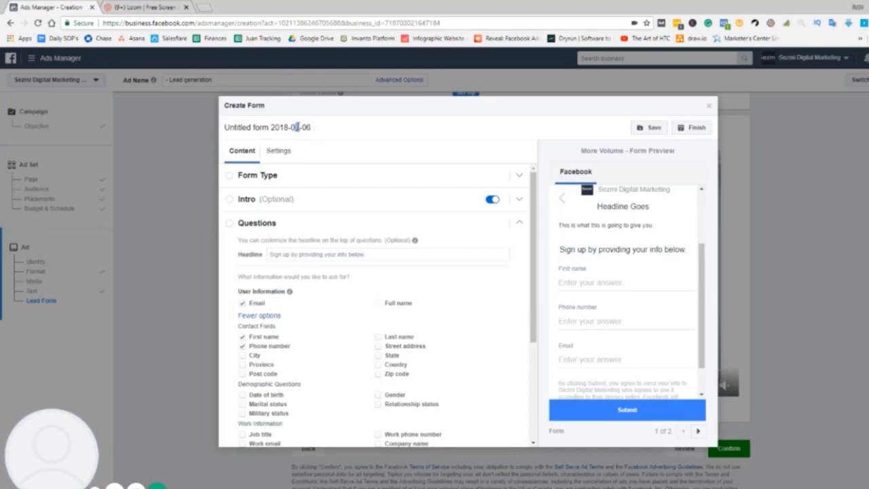
click(244, 124)
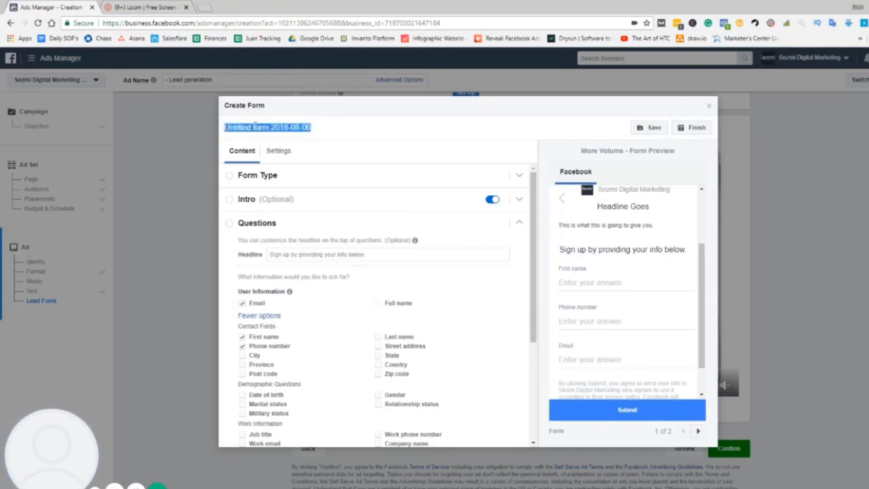
text(Roofing Lead ad)
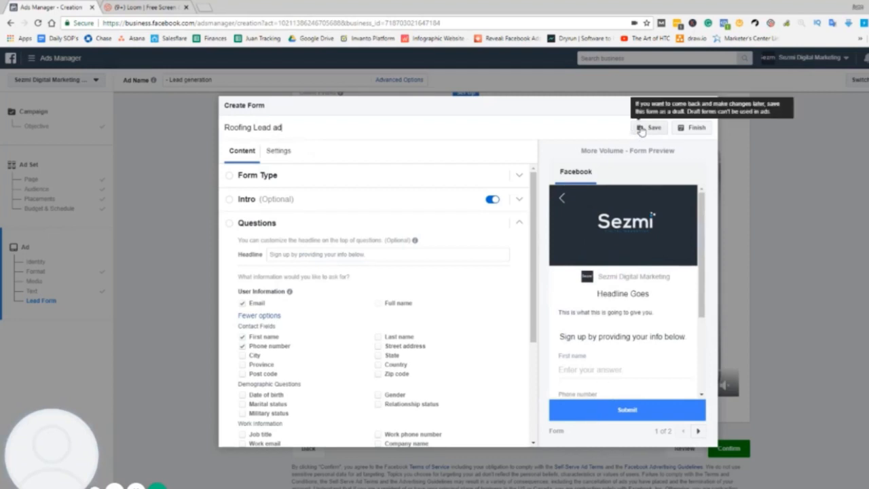
Step: Try to finish the lead form, check its preview, and save it as a draft while keeping the form open
click(687, 135)
click(653, 129)
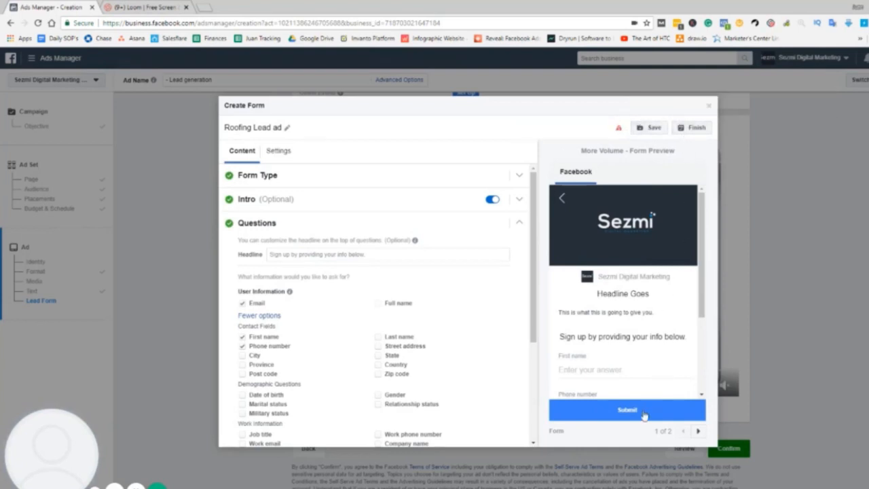
scroll(657, 334, down, 2)
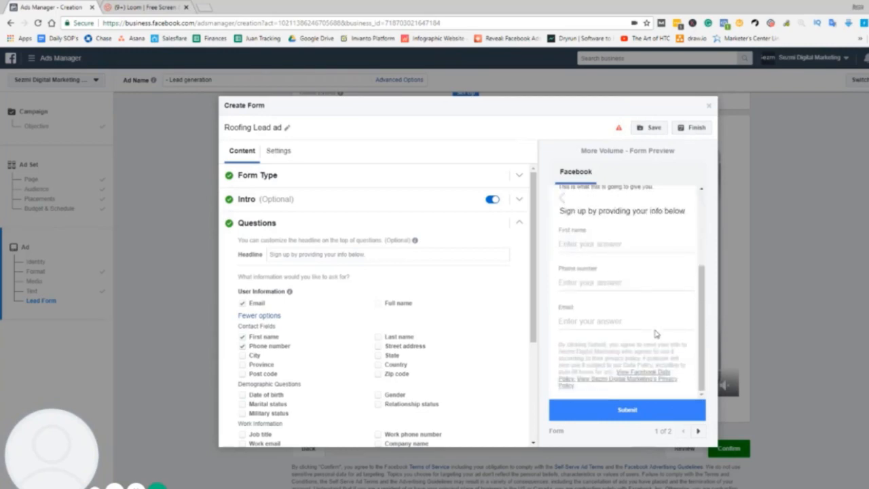
click(710, 110)
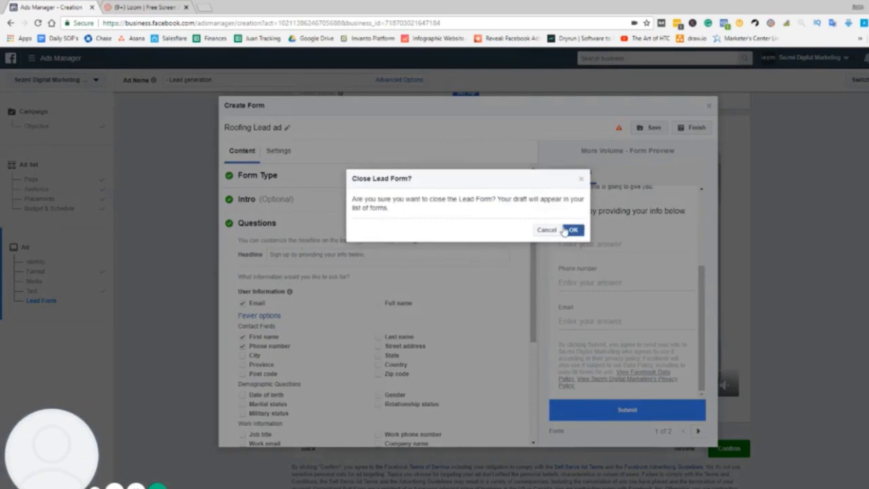
click(546, 230)
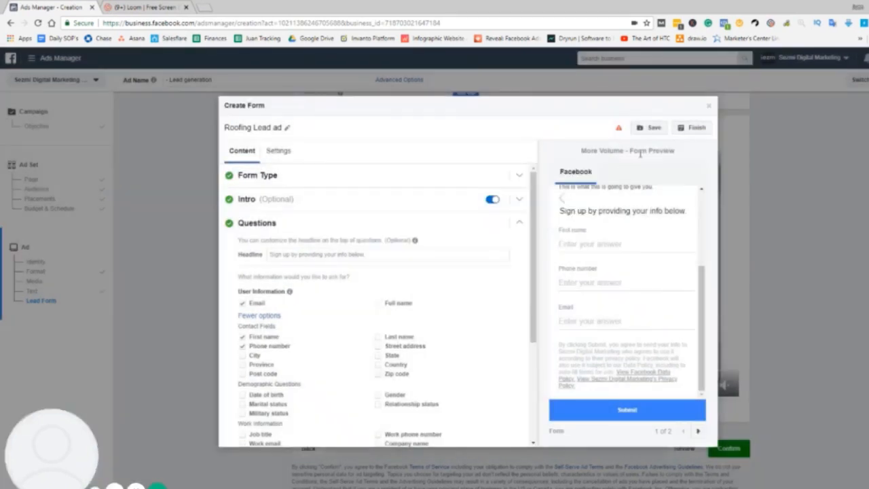
click(652, 128)
Step: Change the Thank You Screen headline to "Thanks, we'll be in touch shortly"
scroll(440, 262, down, 3)
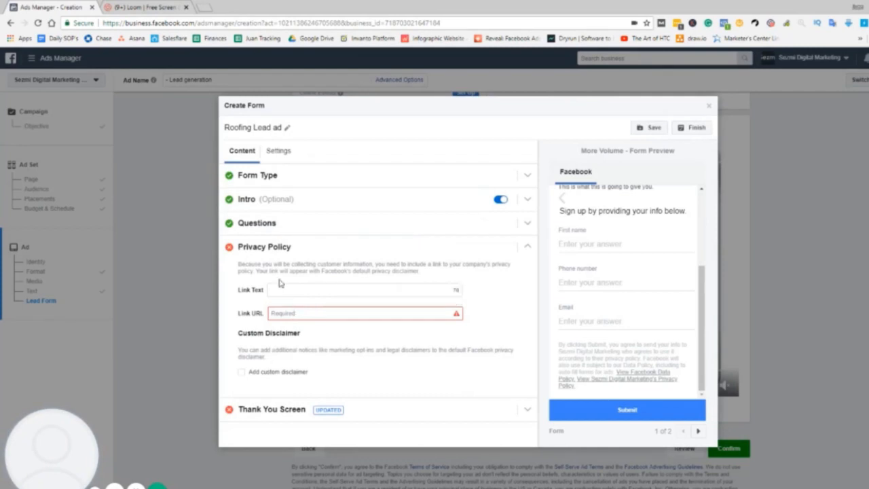
click(281, 409)
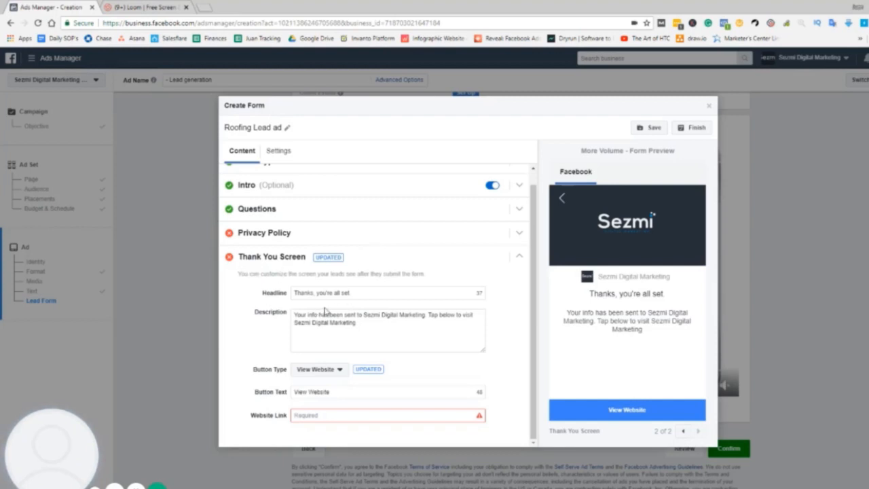
drag(365, 292, 317, 293)
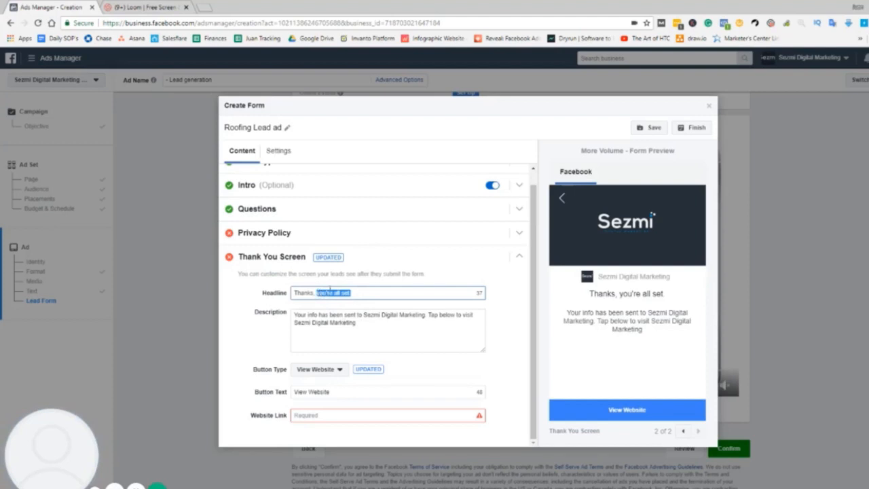
key(BackSpace)
text(we')
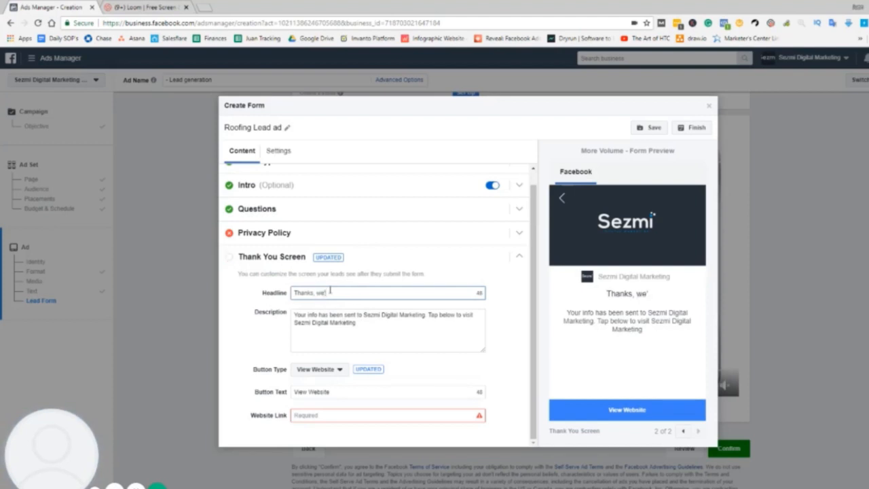
text(ll be in touch shortly)
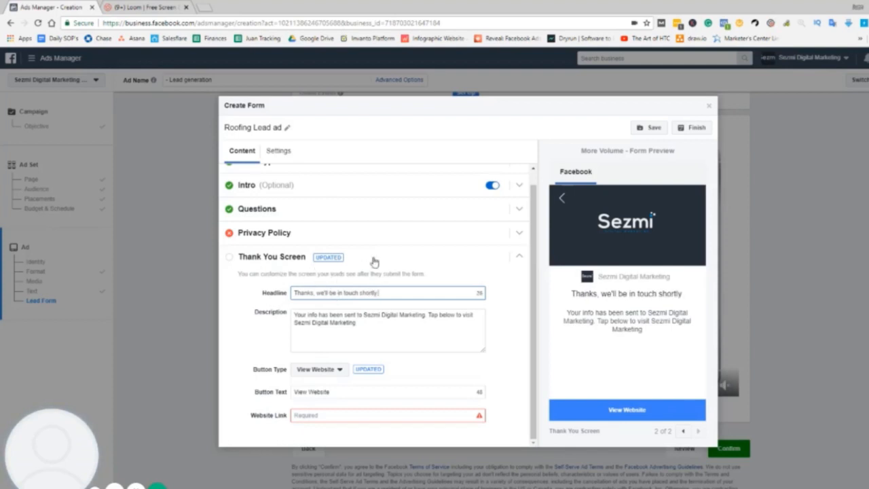
Step: Check the Thank You Screen's website link field, the privacy policy's link fields and the form preview
click(365, 413)
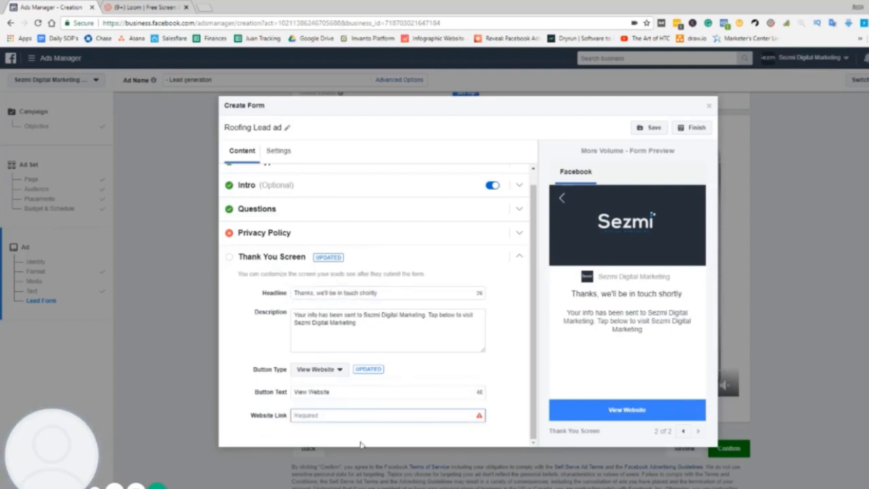
click(327, 234)
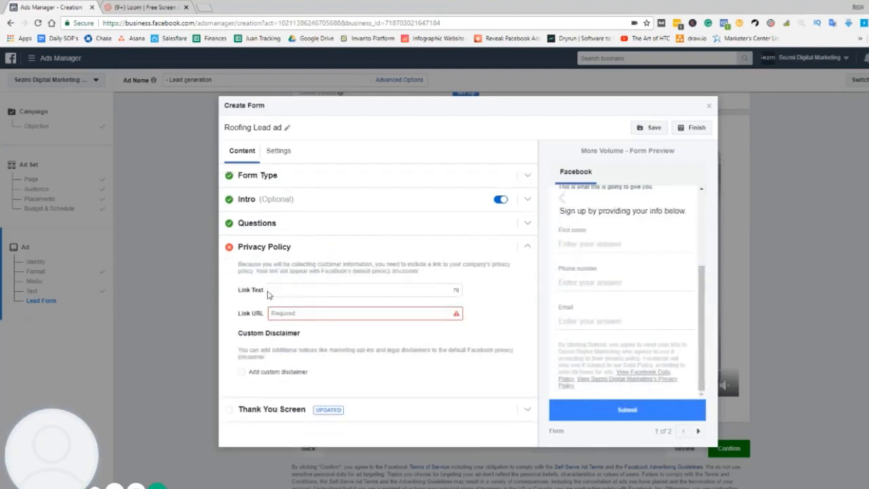
click(271, 313)
scroll(605, 307, up, 3)
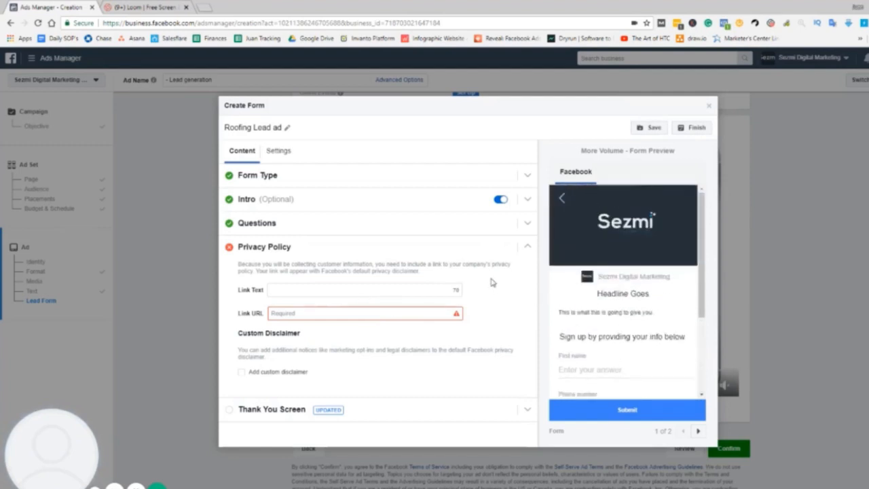